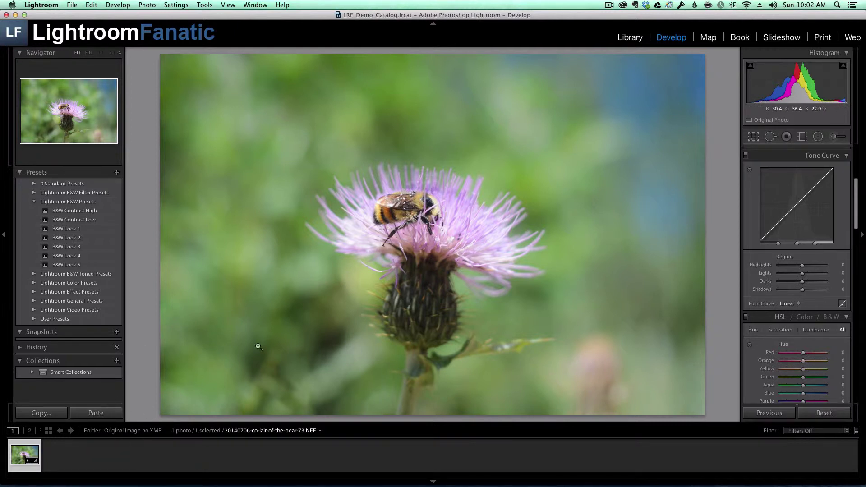
# Create a virtual copy of the thistle photo and compare it with the original.
pyautogui.press('super+apostrophe')
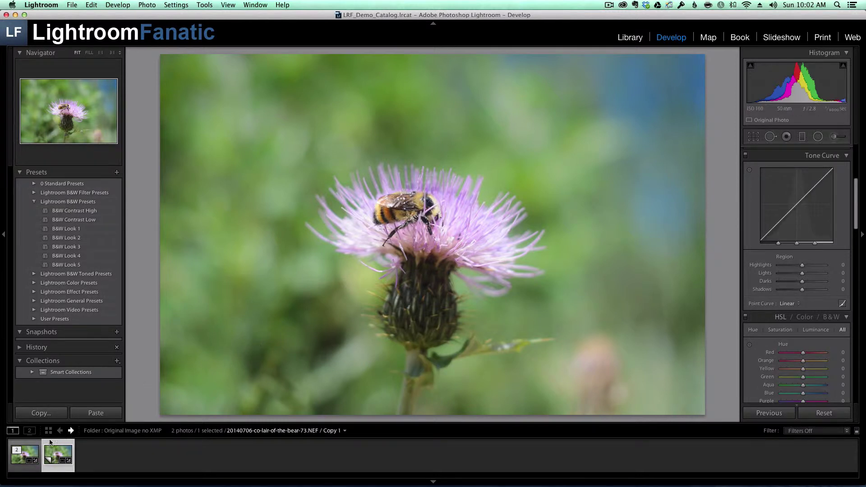
pyautogui.click(16, 464)
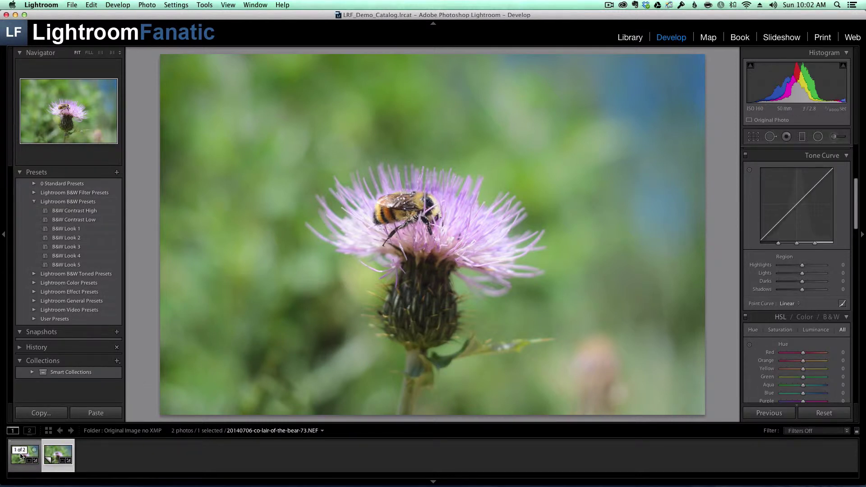
pyautogui.click(55, 455)
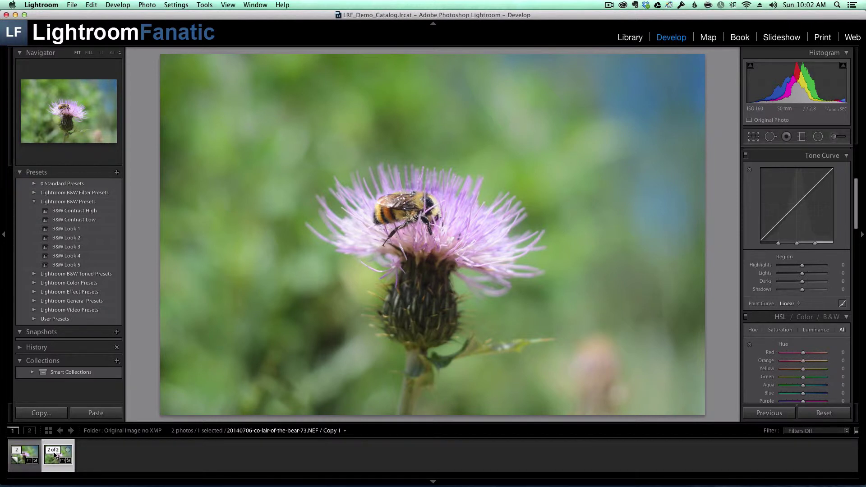
# Apply the B&W Contrast High preset and raise Exposure to about +2.50, then view the colour version.
pyautogui.click(74, 210)
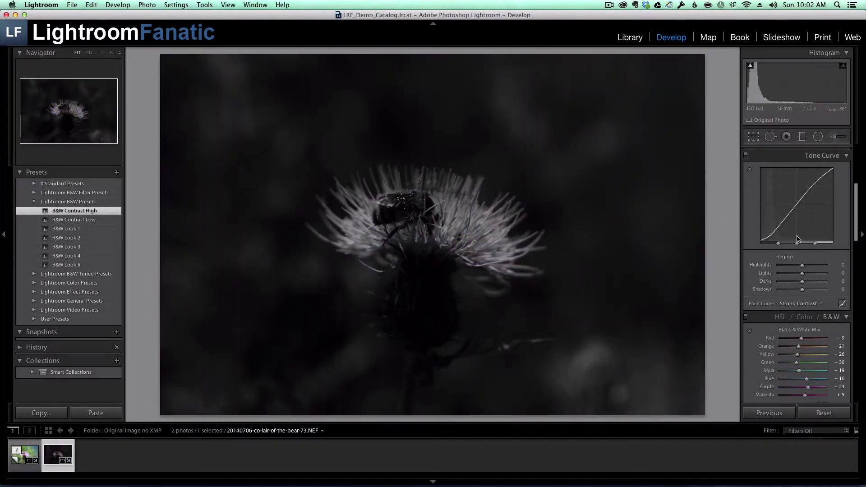
pyautogui.scroll(5, 804, 272)
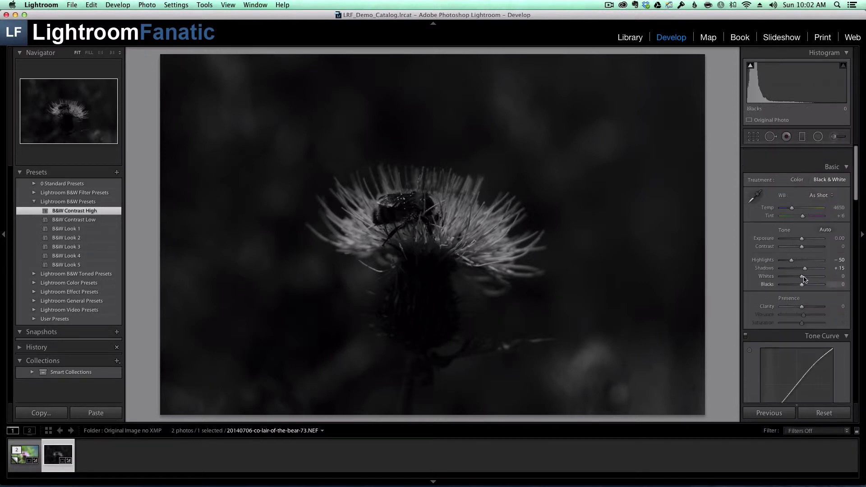
pyautogui.moveTo(802, 223)
pyautogui.mouseDown()
pyautogui.moveTo(819, 225)
pyautogui.moveTo(808, 231)
pyautogui.mouseUp()
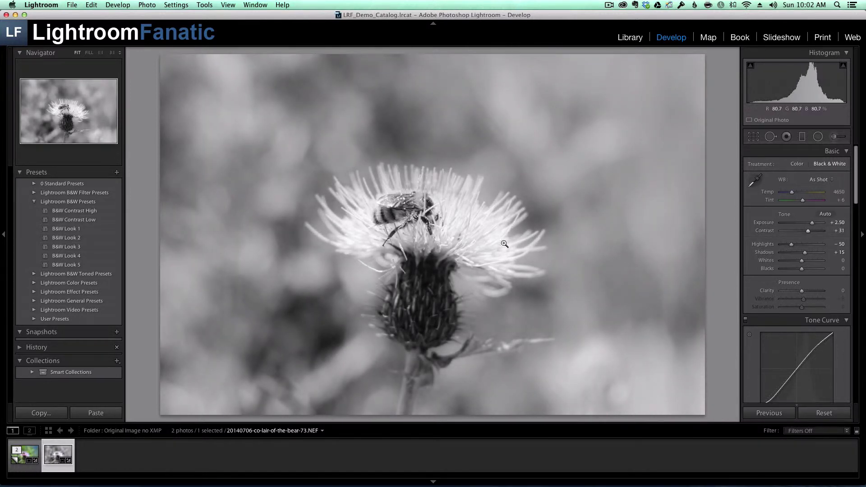
pyautogui.click(22, 460)
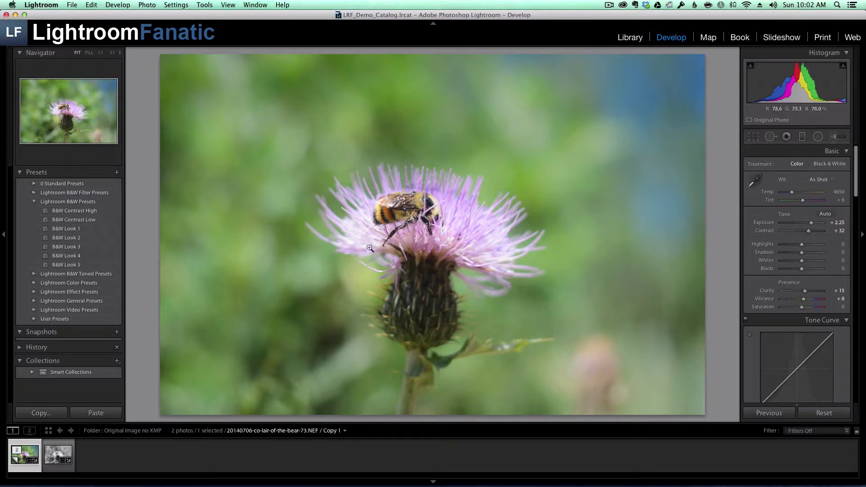
pyautogui.click(51, 463)
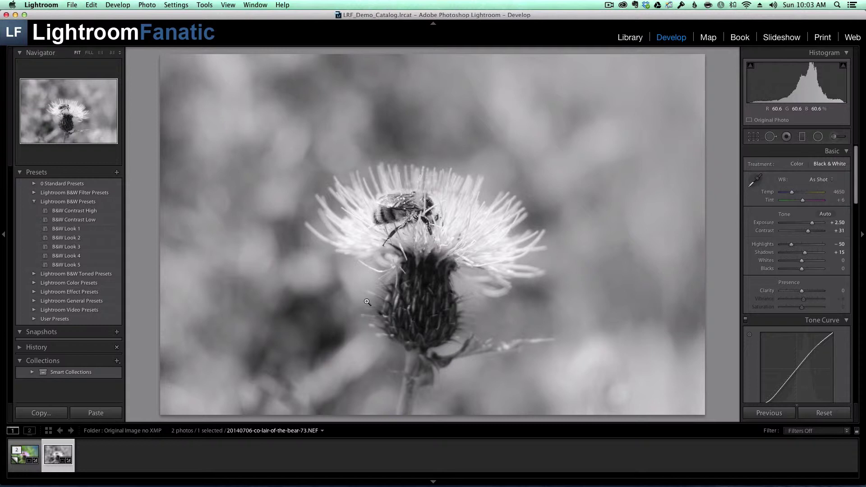
pyautogui.click(21, 461)
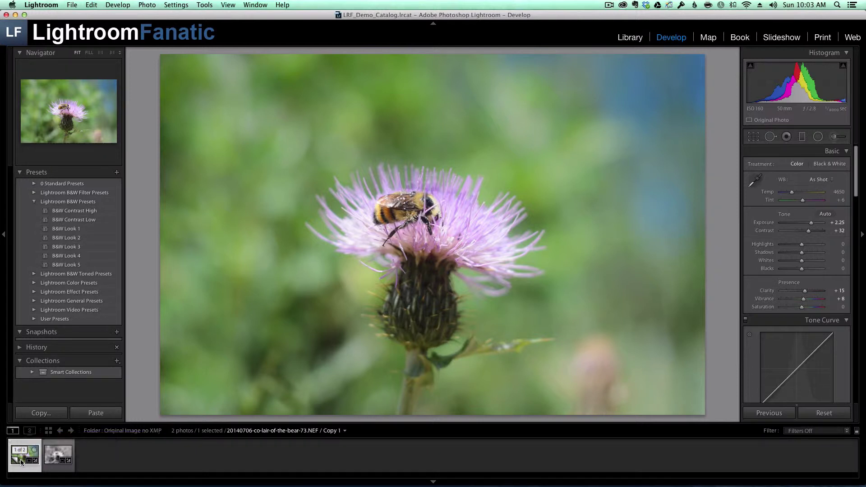
# Save a snapshot named 'Color' of the colour version.
pyautogui.press('super+n')
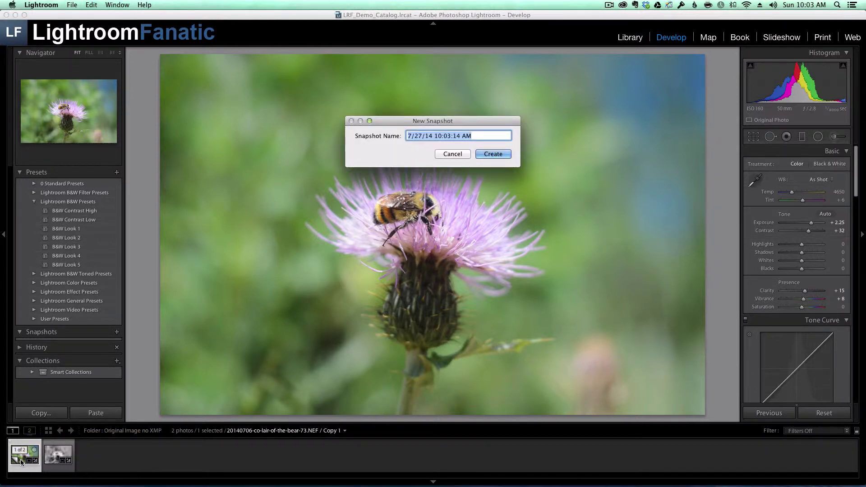
pyautogui.write('Color')
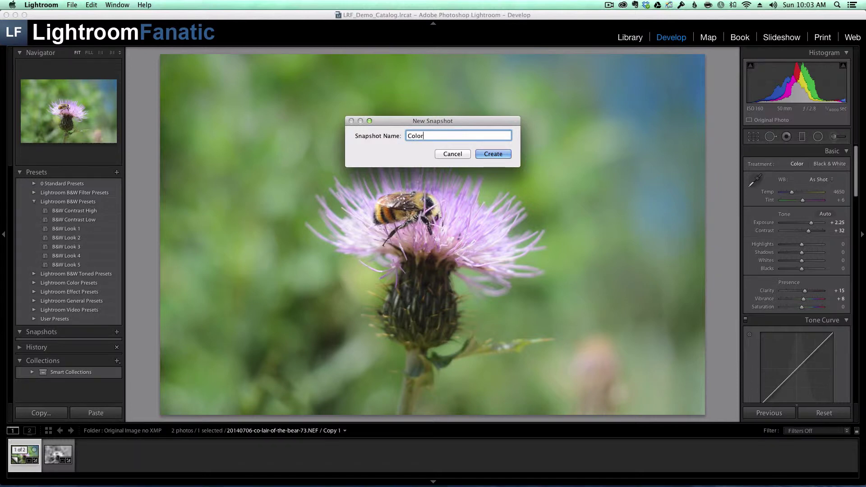
pyautogui.press('Return')
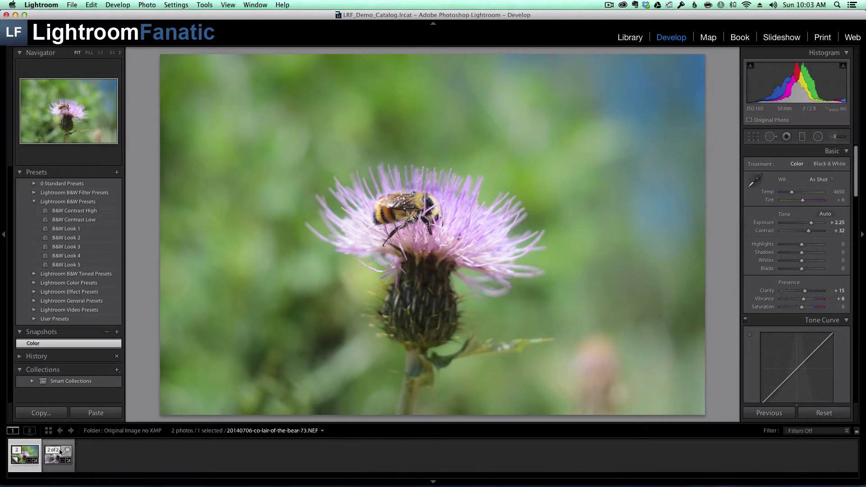
# Save a 'Black and White' snapshot of the black-and-white version, then return to the colour version.
pyautogui.click(59, 453)
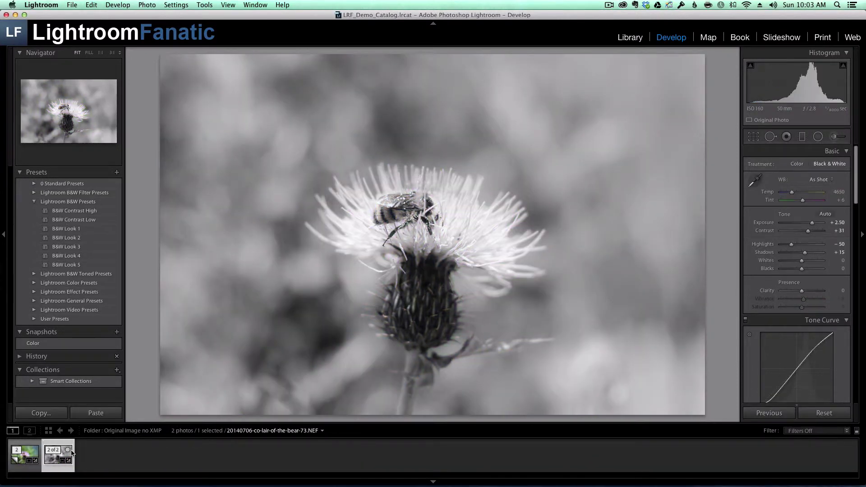
pyautogui.press('super+n')
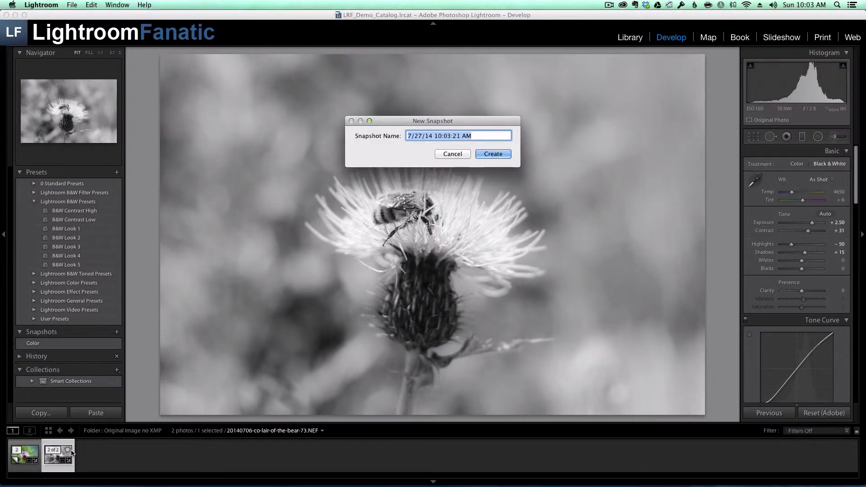
pyautogui.write('Black and ')
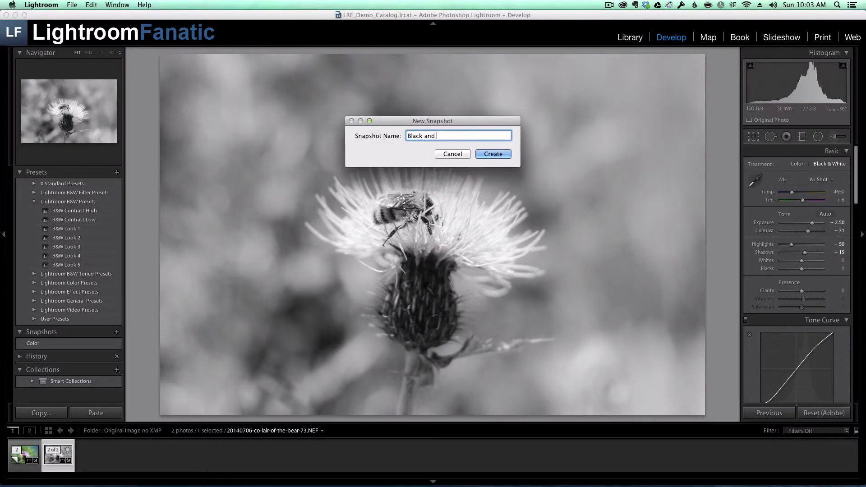
pyautogui.write('White')
pyautogui.press('Return')
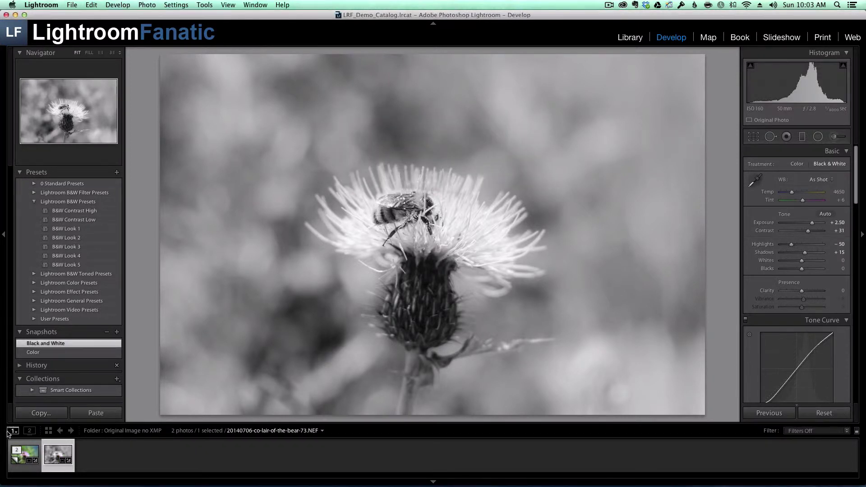
pyautogui.click(19, 460)
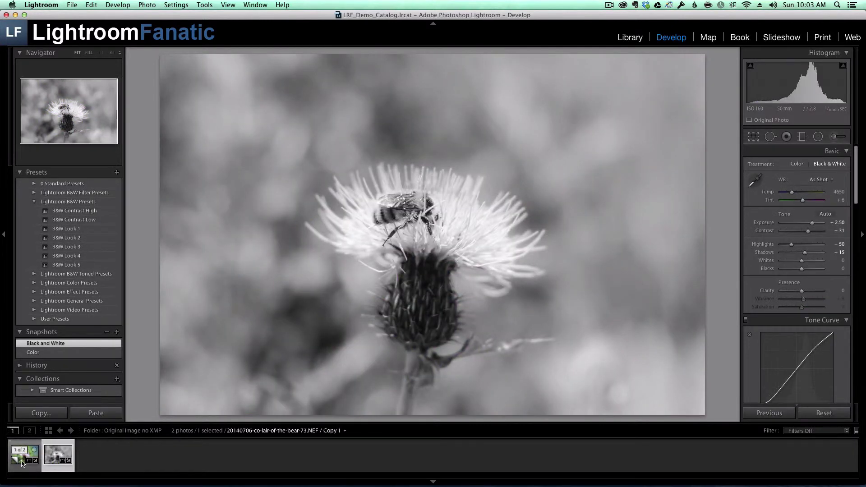
pyautogui.click(17, 463)
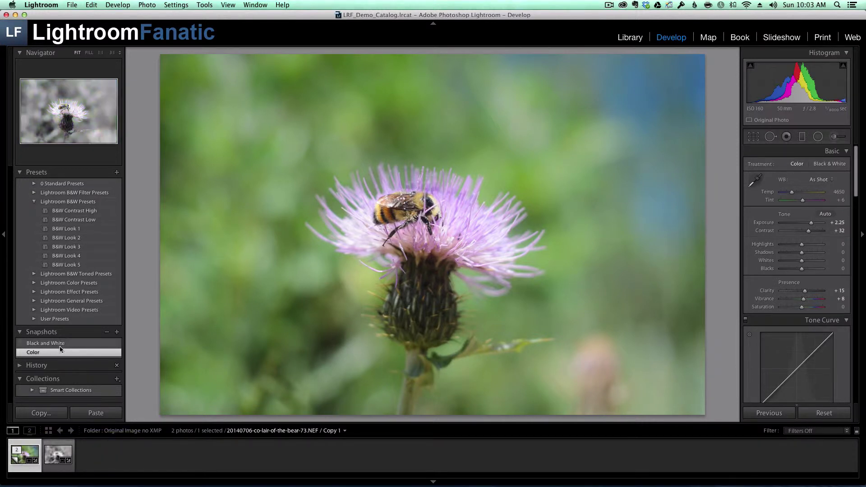
# Compare Copy 1 with the colour version, then select the black-and-white original thistle photo.
pyautogui.click(52, 462)
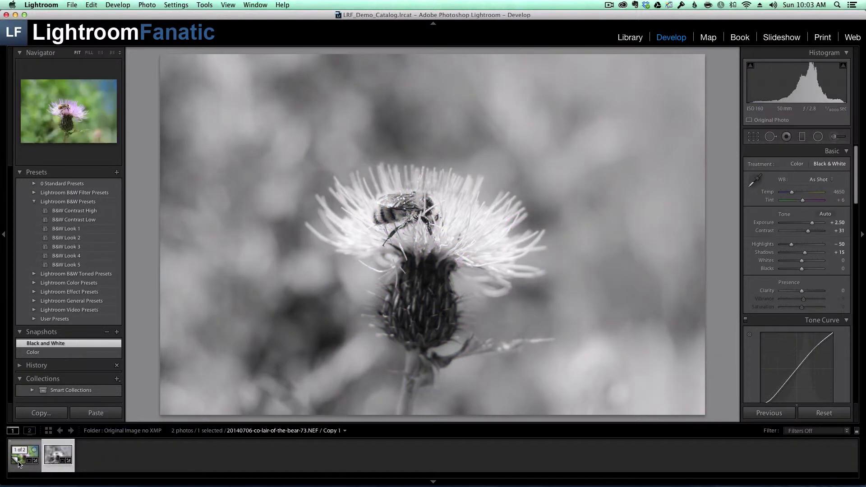
pyautogui.click(17, 463)
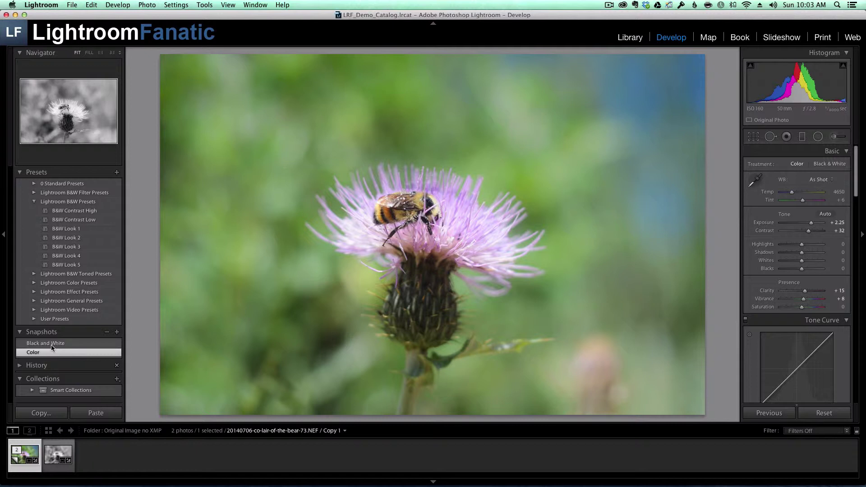
pyautogui.click(52, 463)
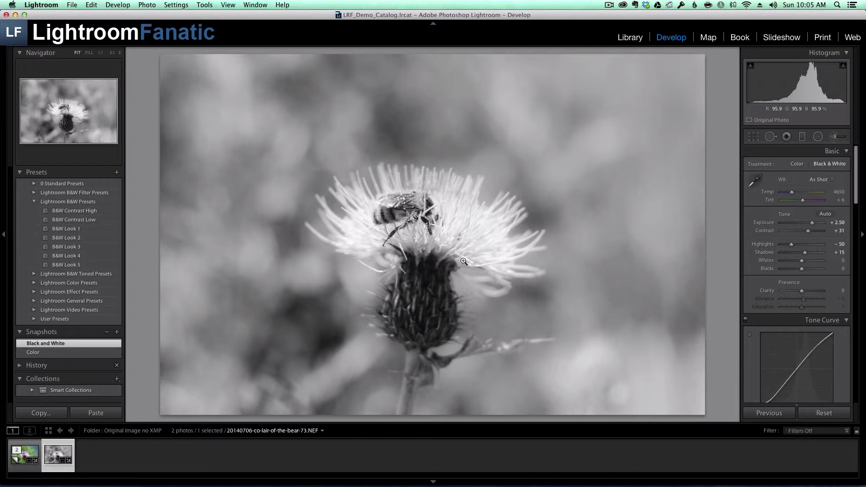
# Save the black-and-white original's metadata to its file, confirming with Continue.
pyautogui.press('super+s')
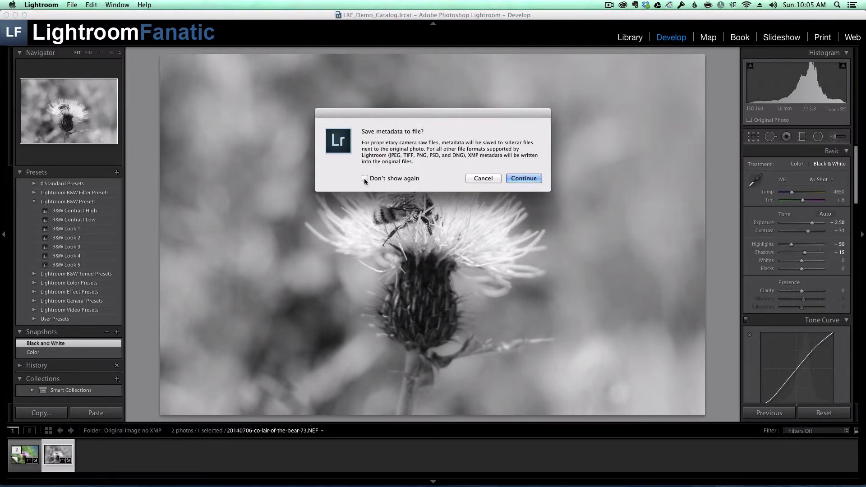
pyautogui.click(526, 179)
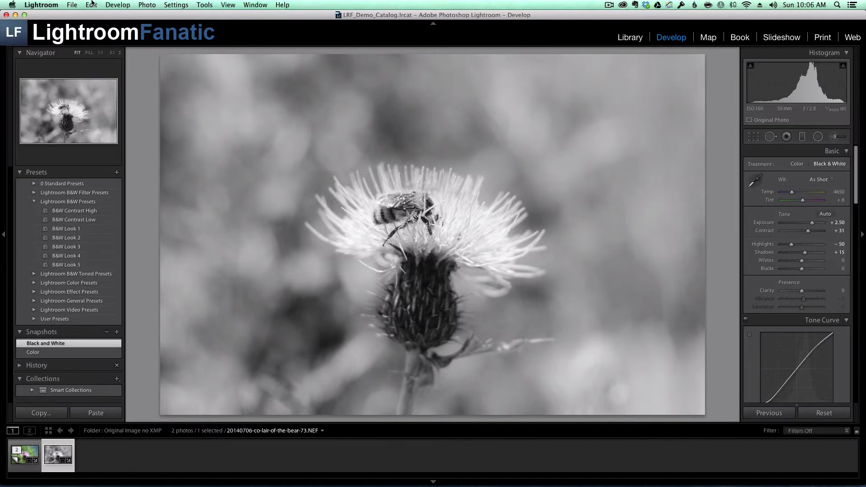
# Open LR5_Empty_Catalog.lrcat from the recent catalogs list.
pyautogui.click(73, 5)
pyautogui.moveTo(136, 41)
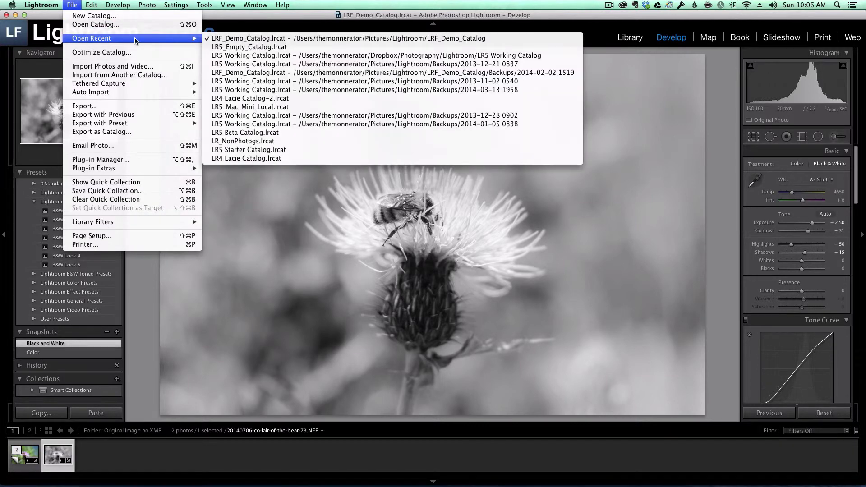
pyautogui.click(251, 53)
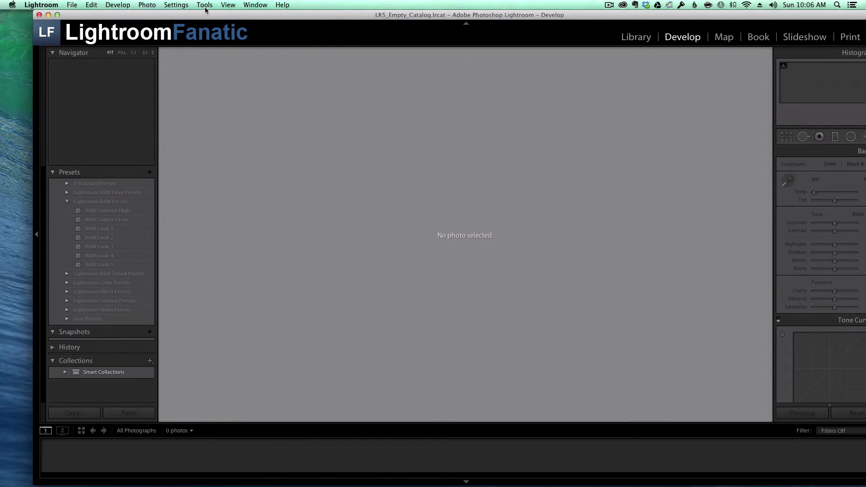
# Maximise the Lightroom window and switch to the Library module.
pyautogui.moveTo(207, 17); pyautogui.dragTo(196, 29)
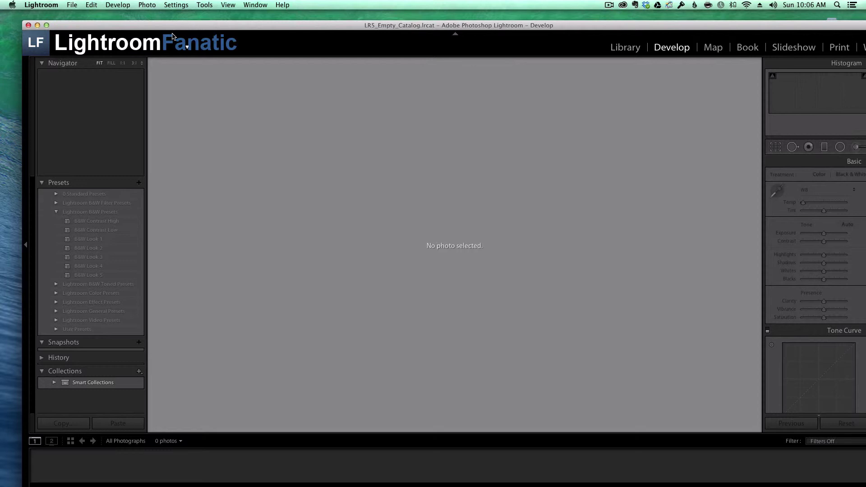
pyautogui.moveTo(53, 29); pyautogui.dragTo(47, 26)
pyautogui.doubleClick(47, 25)
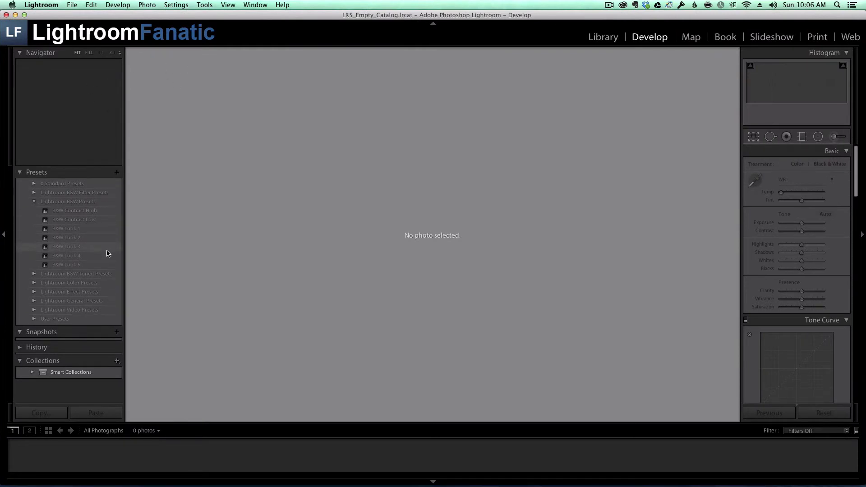
pyautogui.press('g')
# Add a folder, selecting 'Original Image no XMP' in the folder dialog.
pyautogui.click(173, 108)
pyautogui.click(197, 127)
pyautogui.click(431, 104)
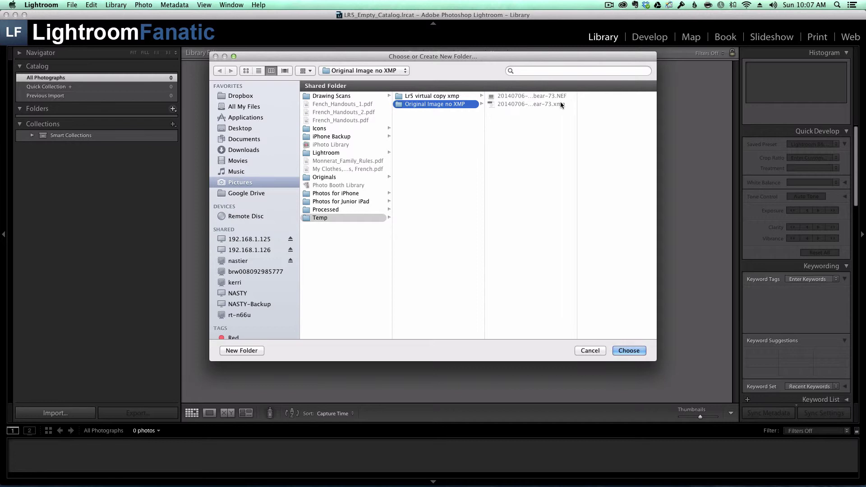
# Confirm the 'Original Image no XMP' folder and import its thistle NEF as one photo.
pyautogui.click(630, 351)
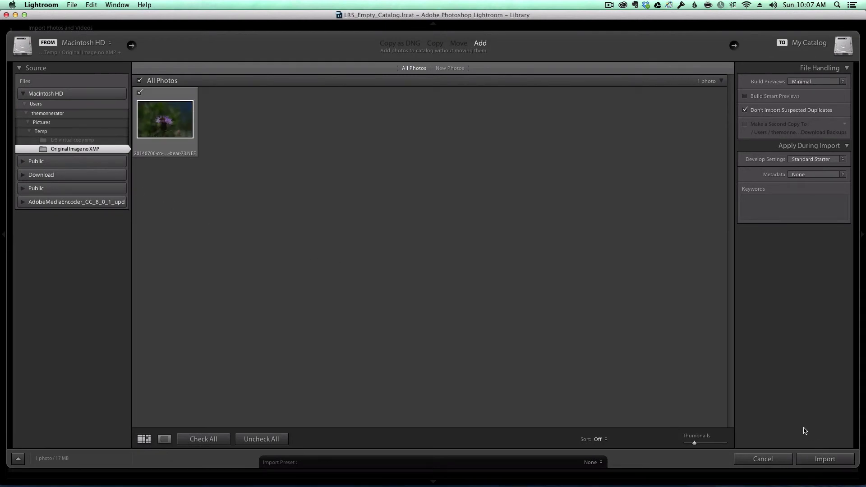
pyautogui.click(823, 459)
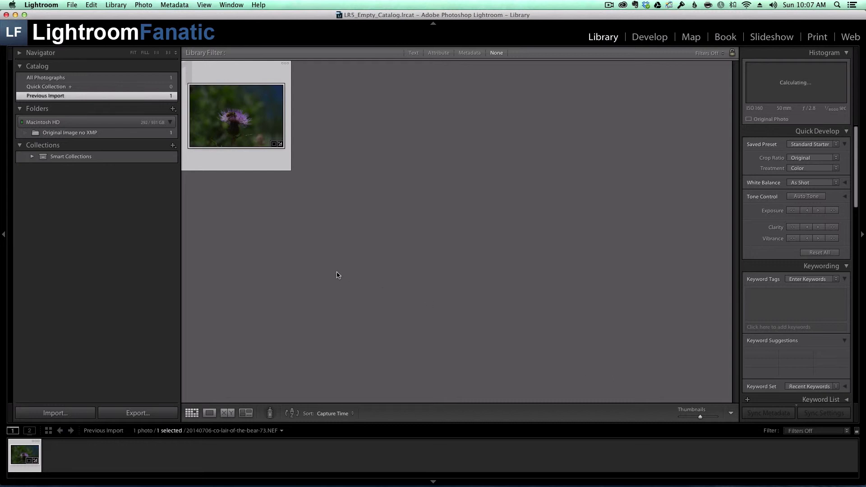
# Open the imported NEF in Develop and toggle its Color and Black and White snapshots, ending on Black and White.
pyautogui.doubleClick(233, 119)
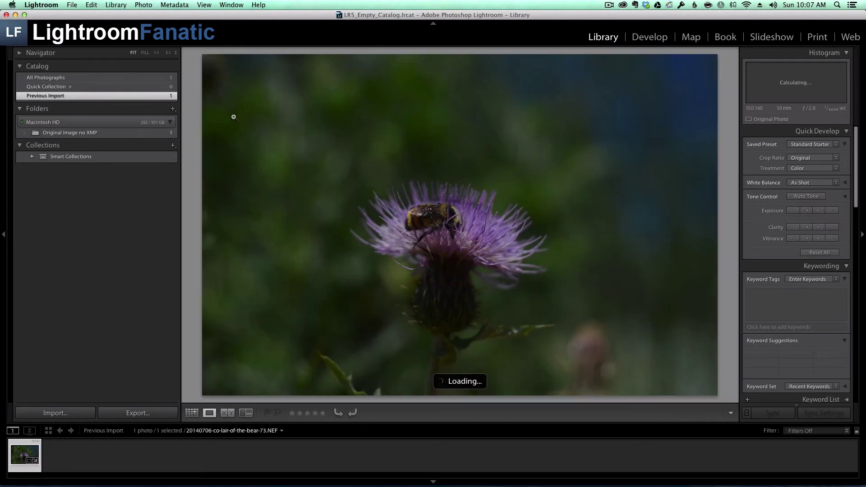
pyautogui.click(659, 40)
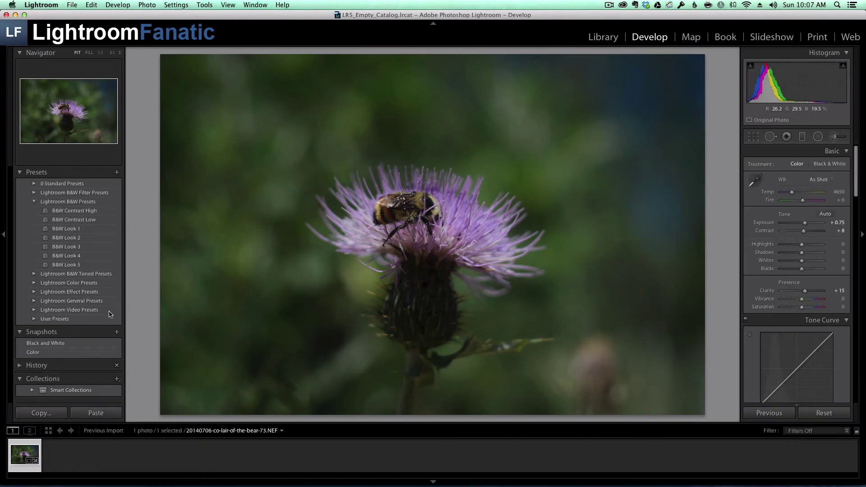
pyautogui.click(47, 353)
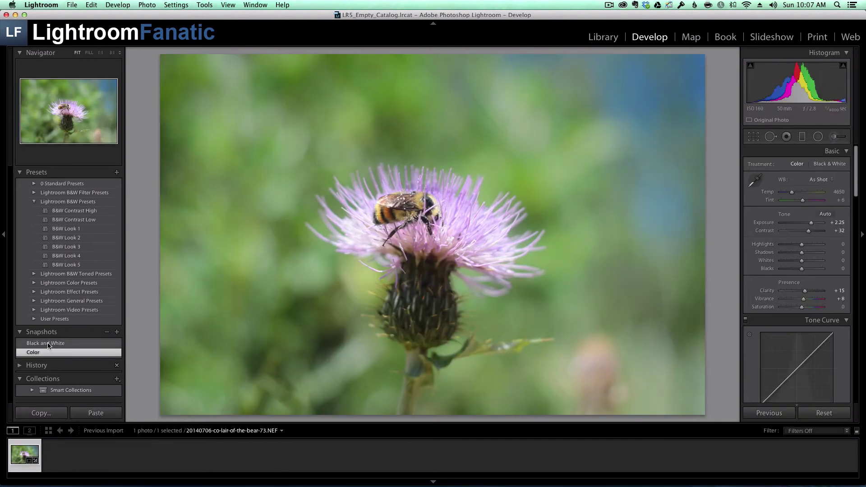
pyautogui.click(48, 344)
pyautogui.click(50, 352)
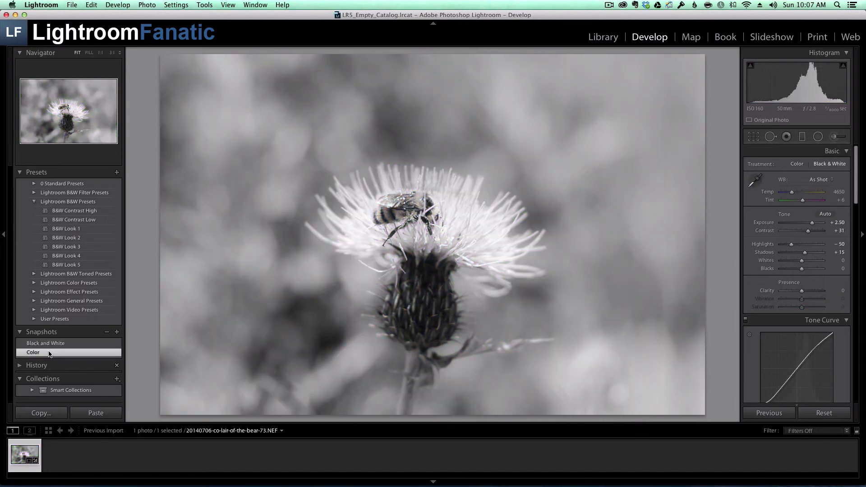
pyautogui.click(54, 344)
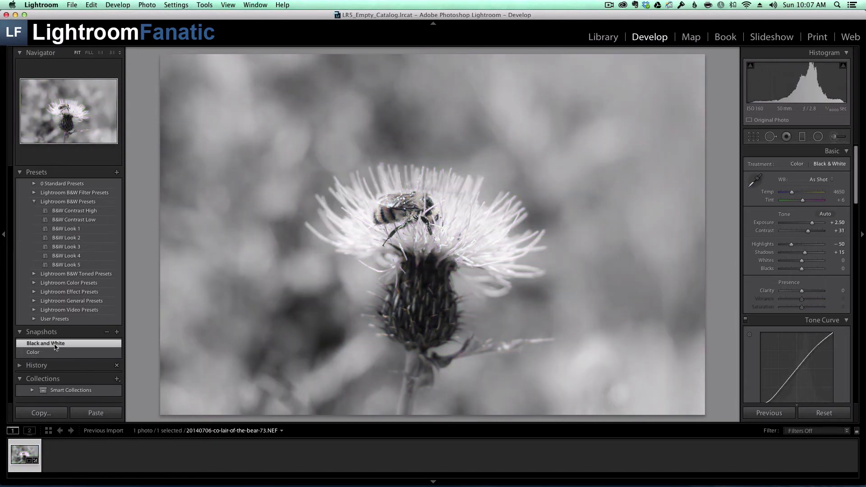